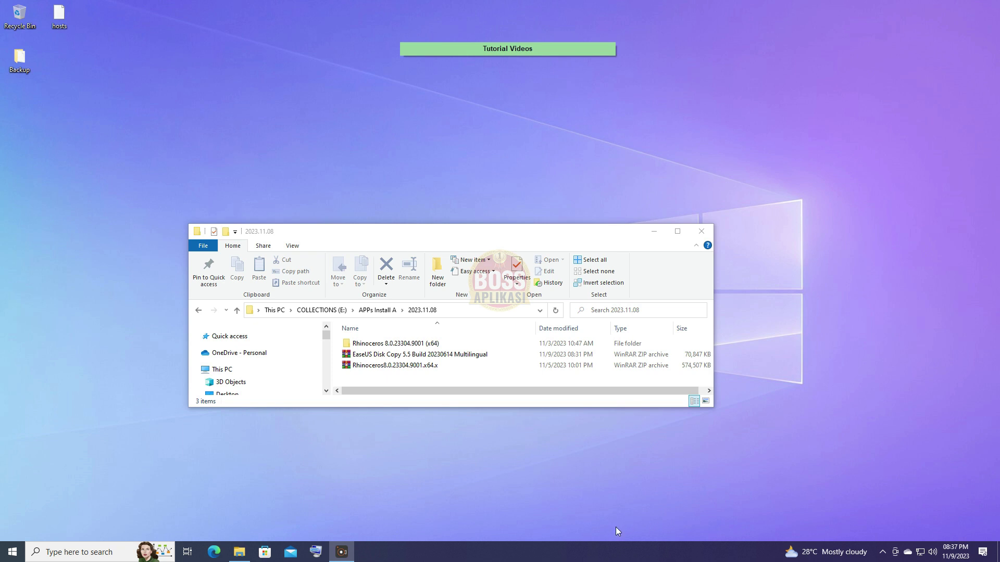
# Select the EaseUS Disk Copy archive and dismiss its context menu without choosing an action.
pyautogui.press('e')
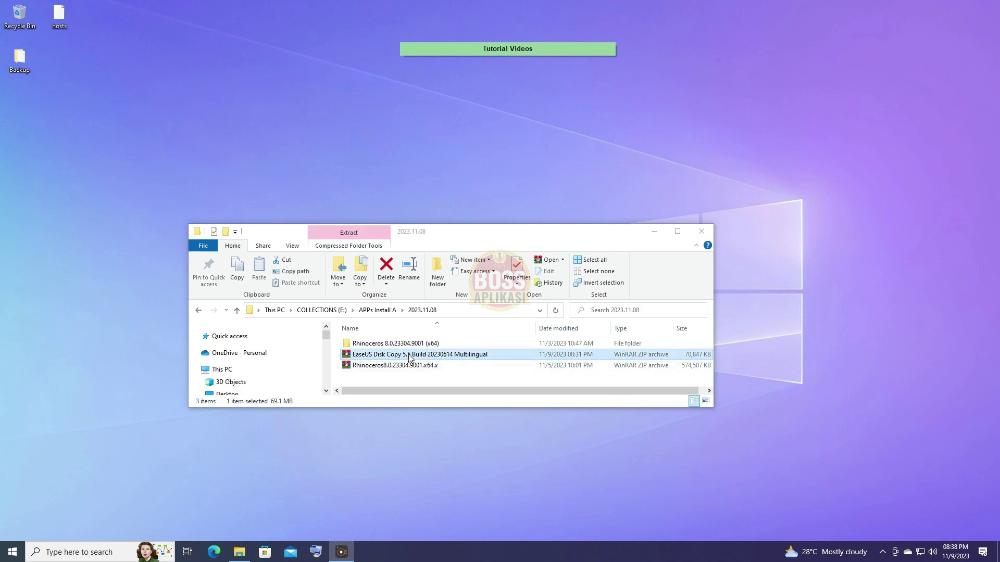
pyautogui.rightClick(409, 357)
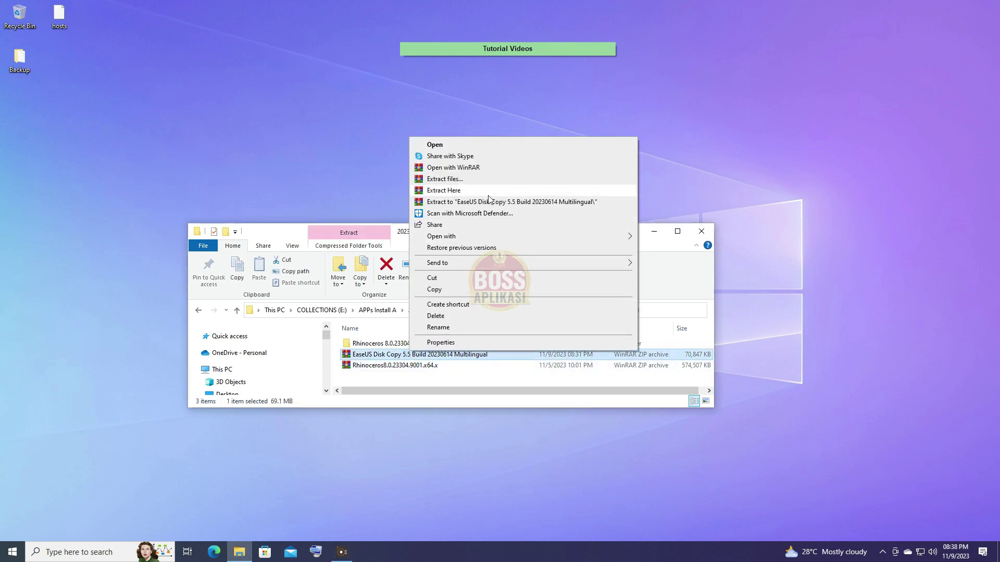
pyautogui.click(859, 517)
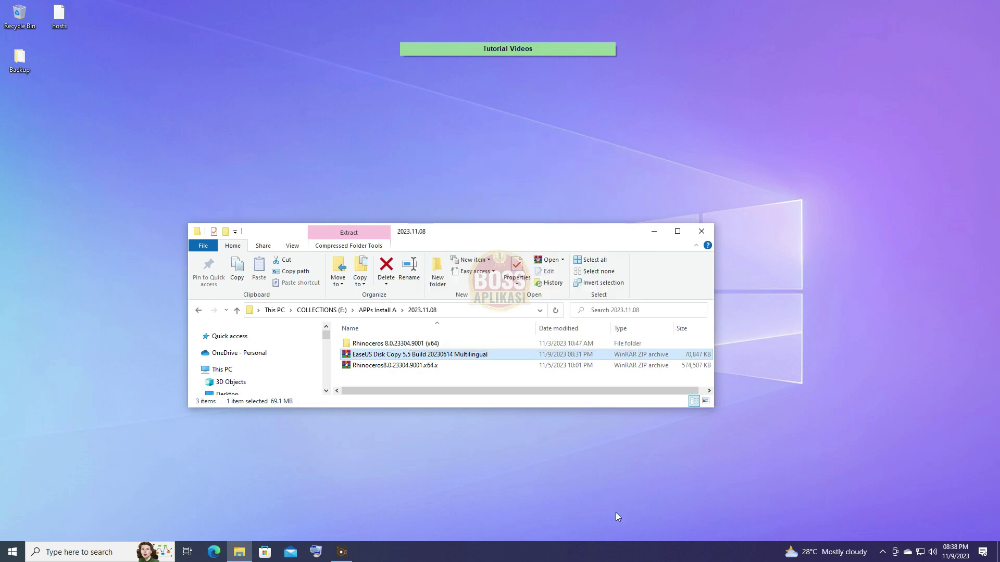
# From the tray, open the Windows Security dashboard and turn Real-time protection off under Virus & threat protection.
pyautogui.click(883, 553)
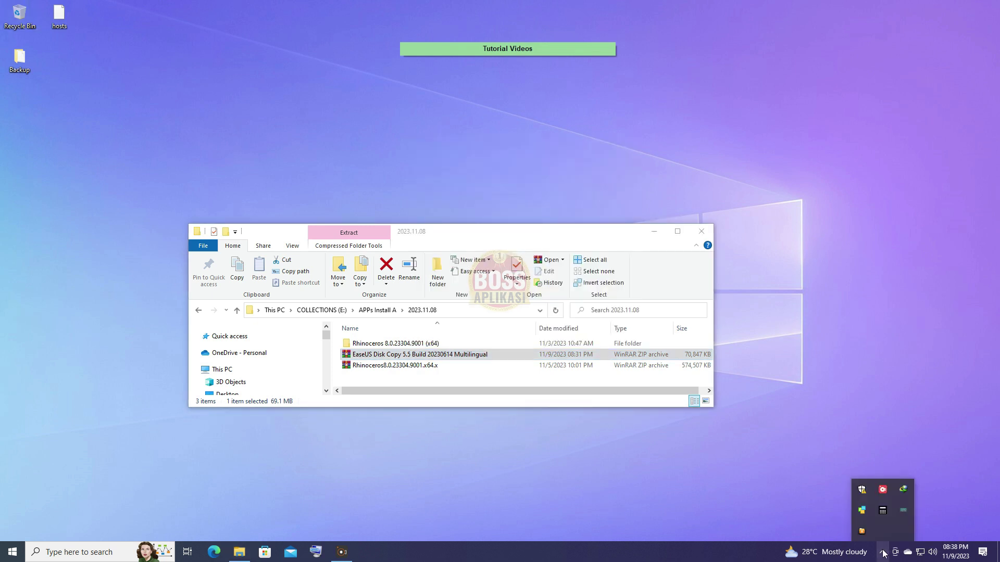
pyautogui.click(863, 490)
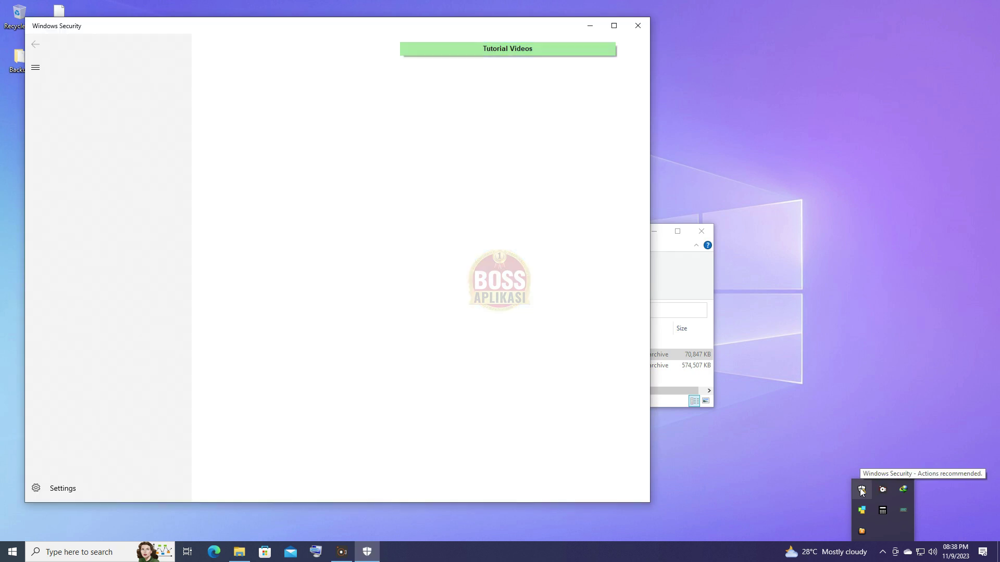
pyautogui.rightClick(861, 491)
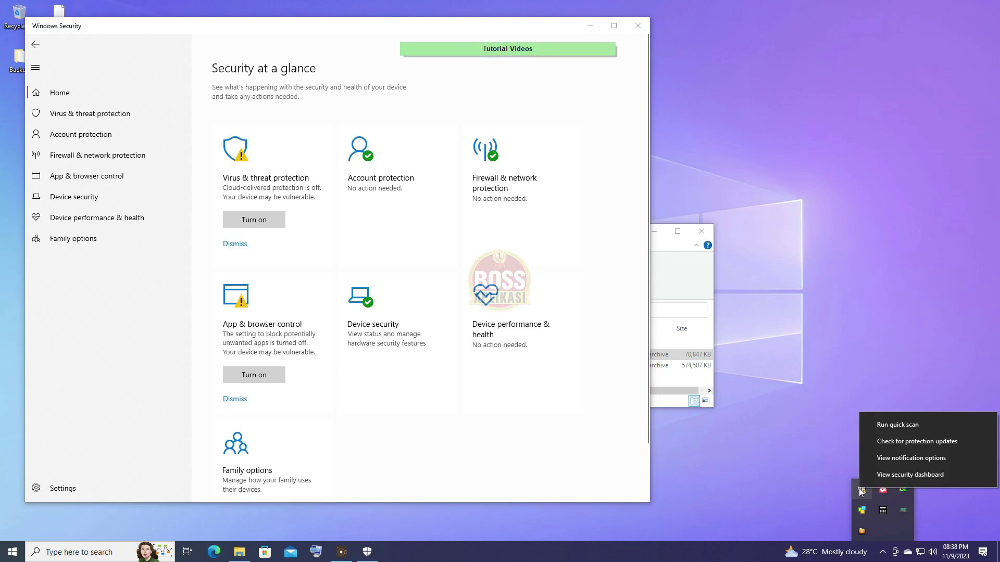
pyautogui.click(898, 475)
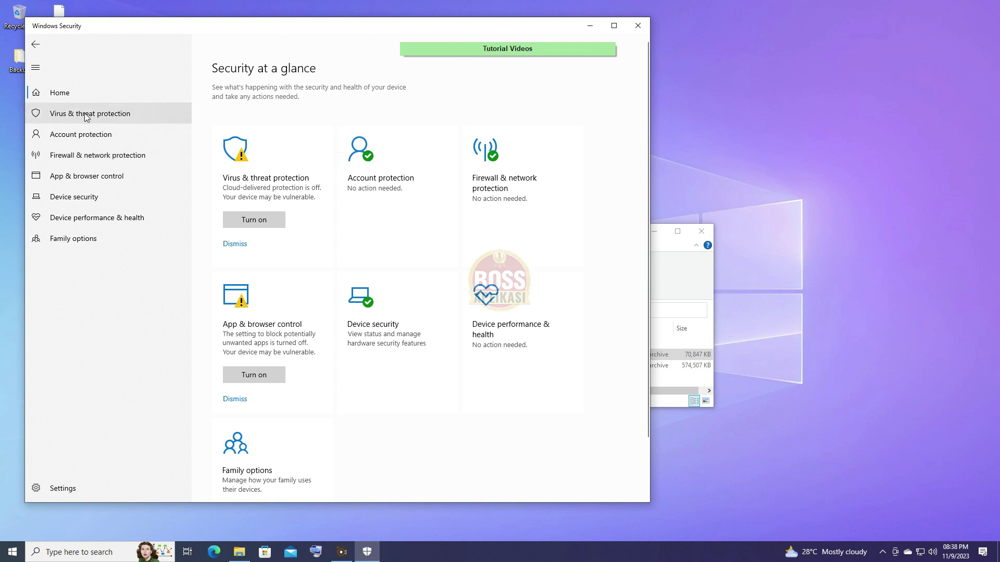
pyautogui.click(87, 119)
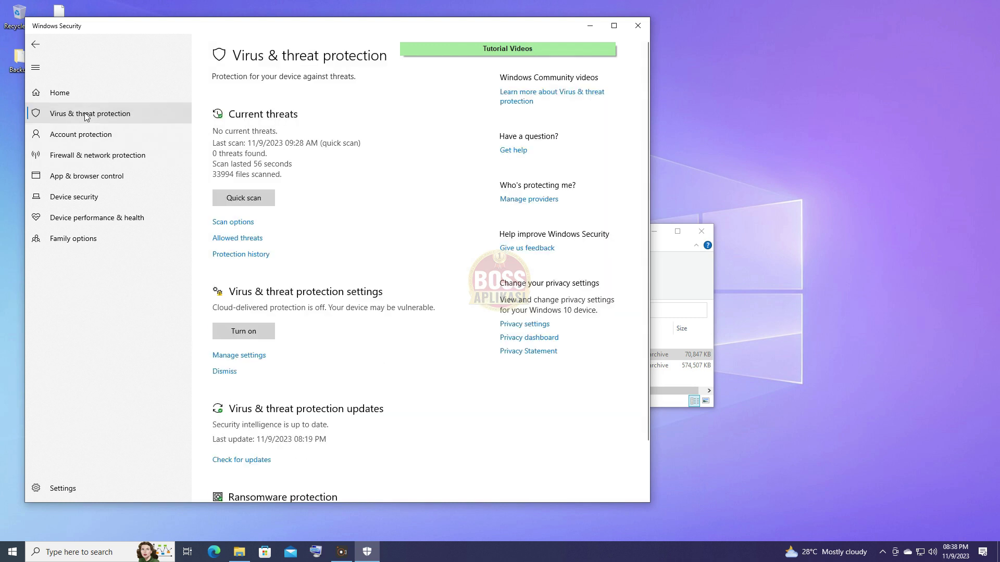
pyautogui.click(238, 355)
pyautogui.click(224, 181)
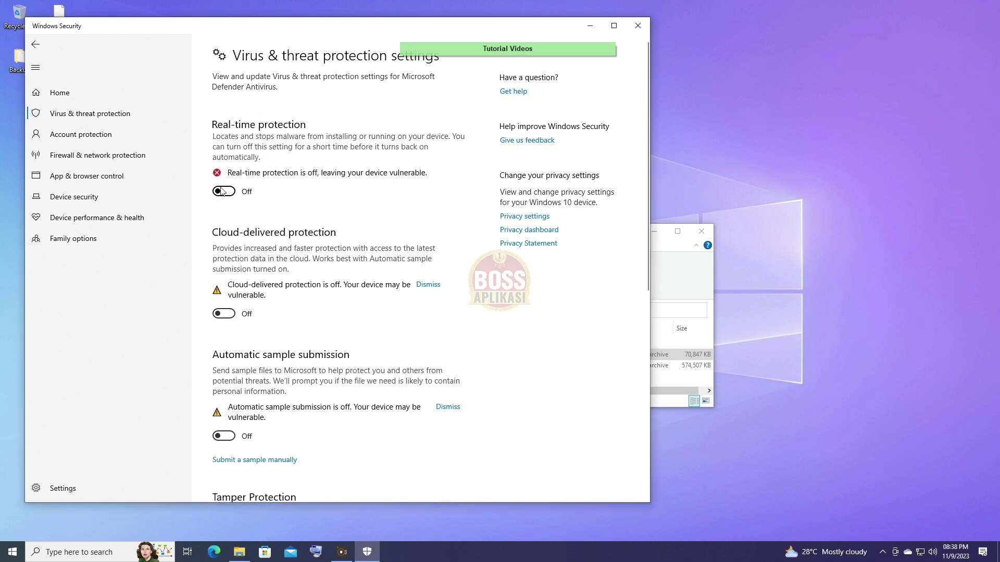
pyautogui.scroll(-4, 291, 351)
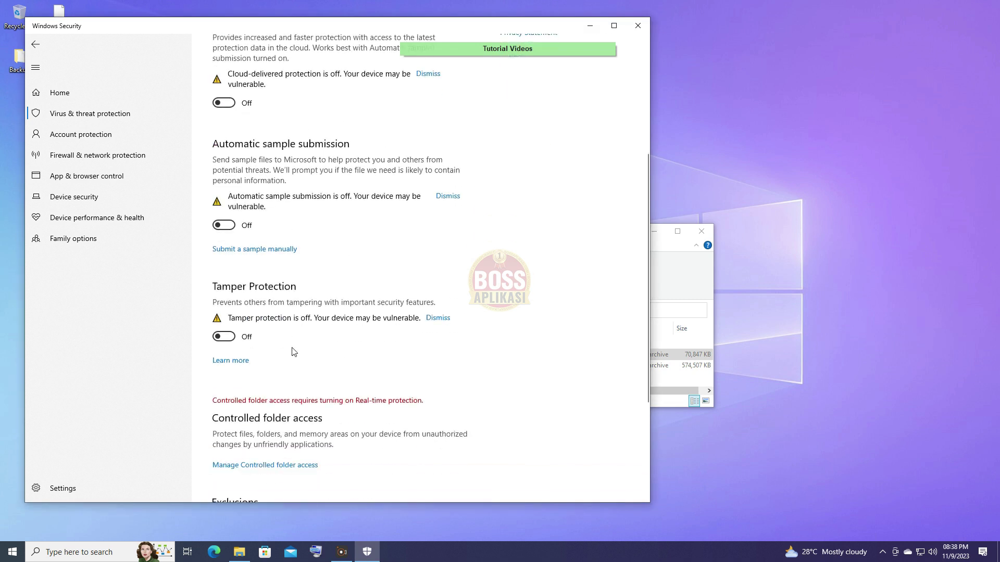
# Extract the EaseUS archive into the current folder with WinRAR, entering the archive password.
pyautogui.click(587, 21)
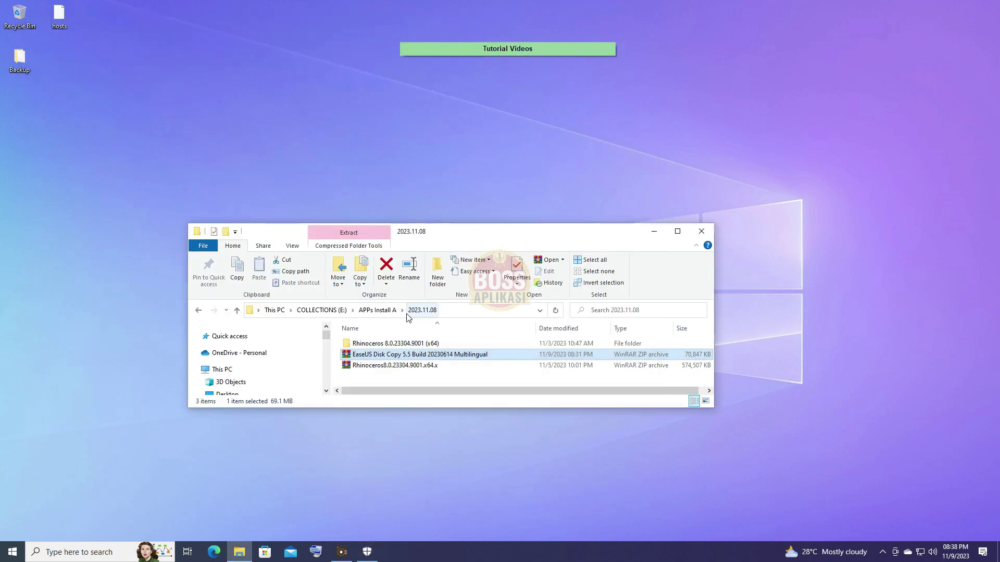
pyautogui.rightClick(399, 357)
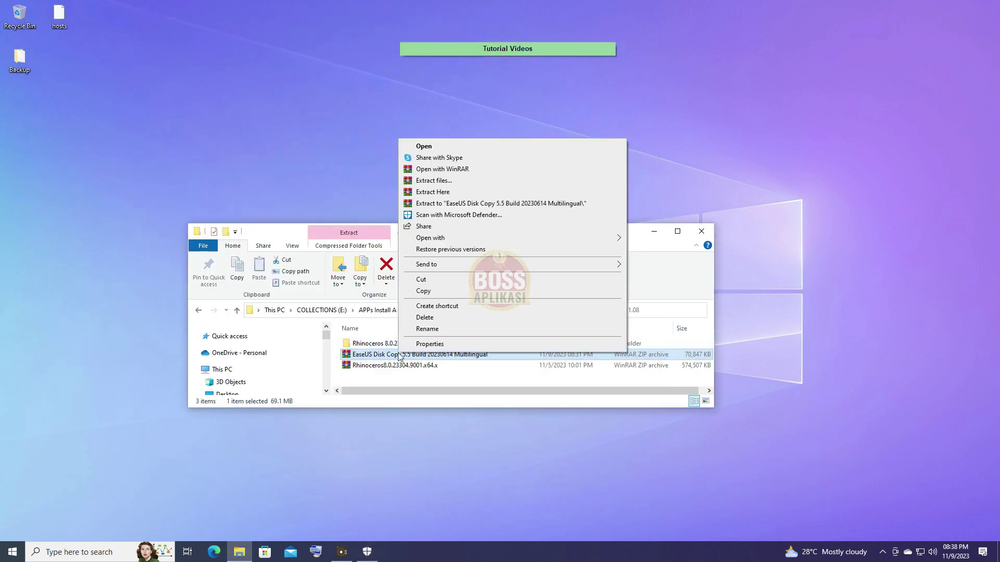
pyautogui.click(444, 192)
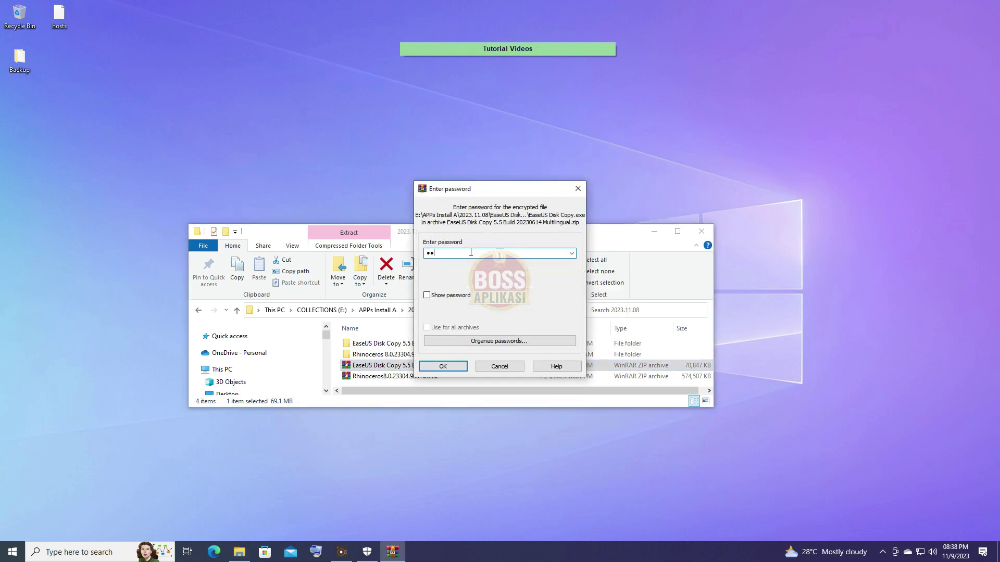
pyautogui.click(457, 367)
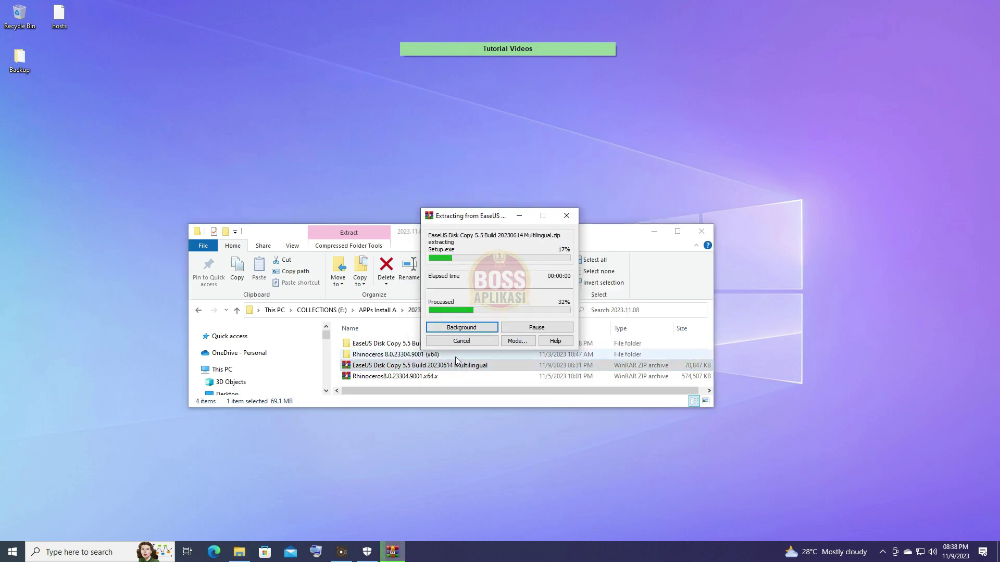
# Open the extracted EaseUS Disk Copy folder and launch its Setup program.
pyautogui.click(406, 356)
pyautogui.doubleClick(406, 344)
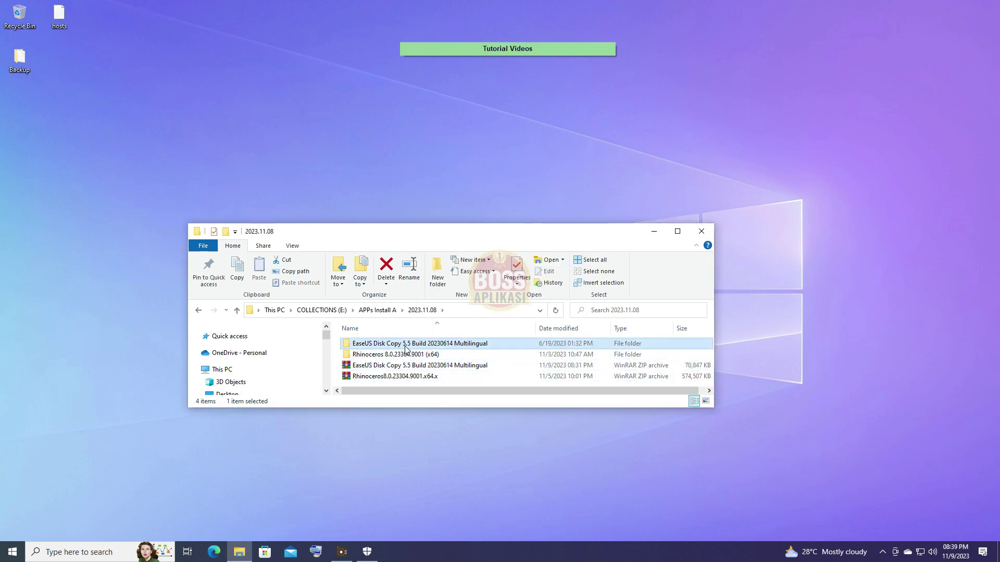
pyautogui.click(363, 367)
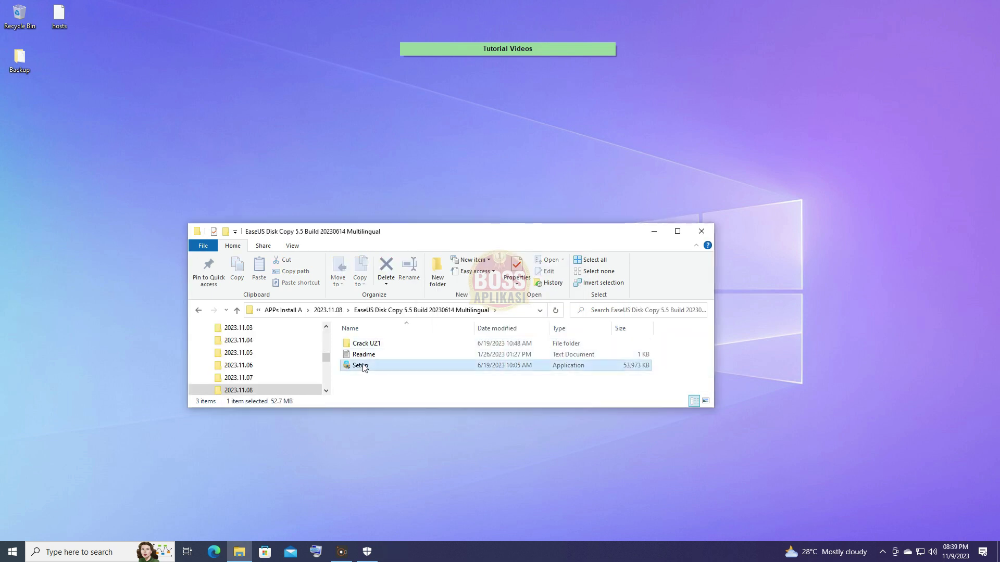
pyautogui.rightClick(363, 366)
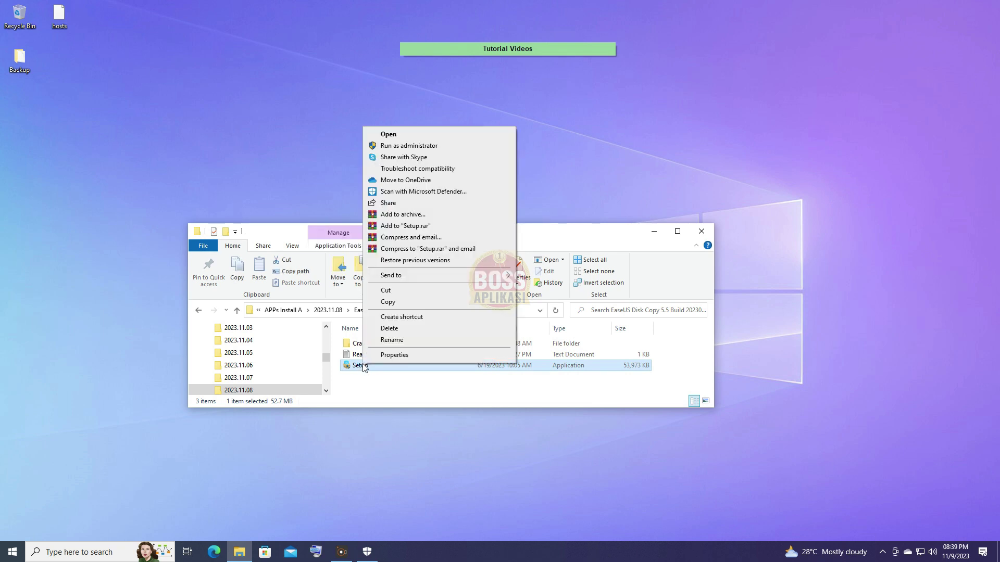
pyautogui.click(422, 133)
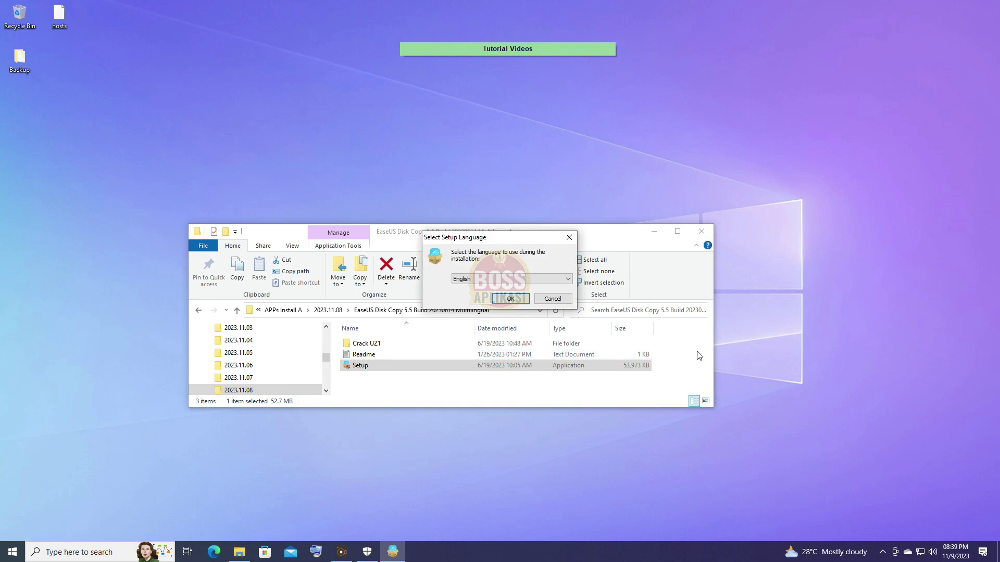
# Choose English, accept the licence, opt out of the Customer Experience Improvement Program and start installing.
pyautogui.click(506, 300)
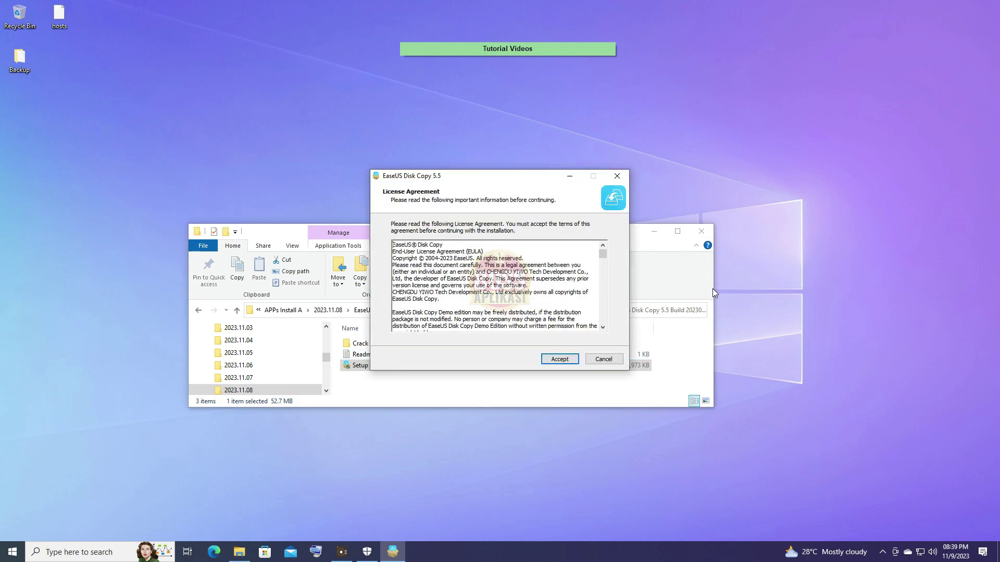
pyautogui.click(555, 363)
pyautogui.click(461, 269)
pyautogui.click(556, 360)
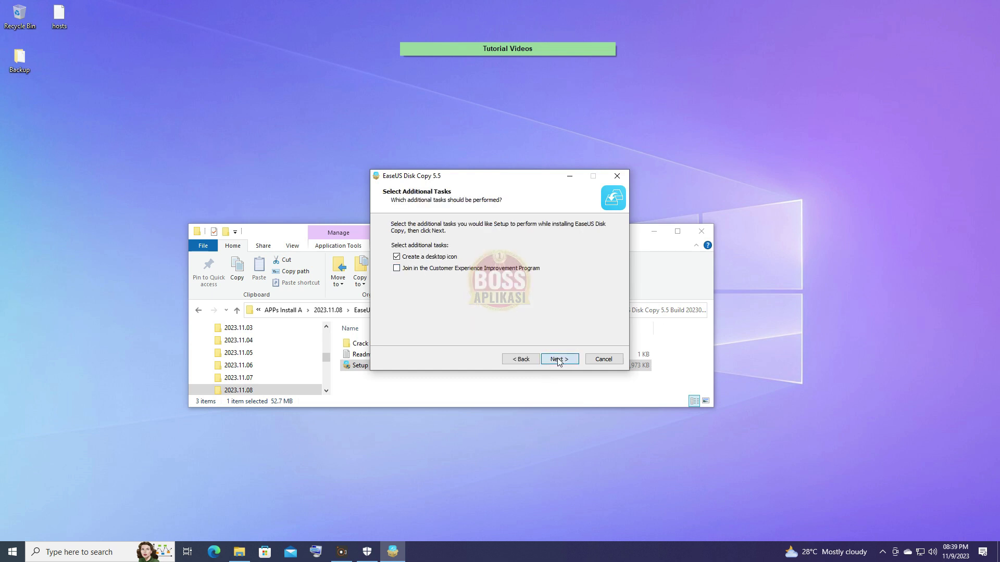
# Let the installation finish, close the installer and minimise the EaseUS thank-you page.
pyautogui.moveTo(714, 283); pyautogui.dragTo(506, 282)
pyautogui.click(471, 179)
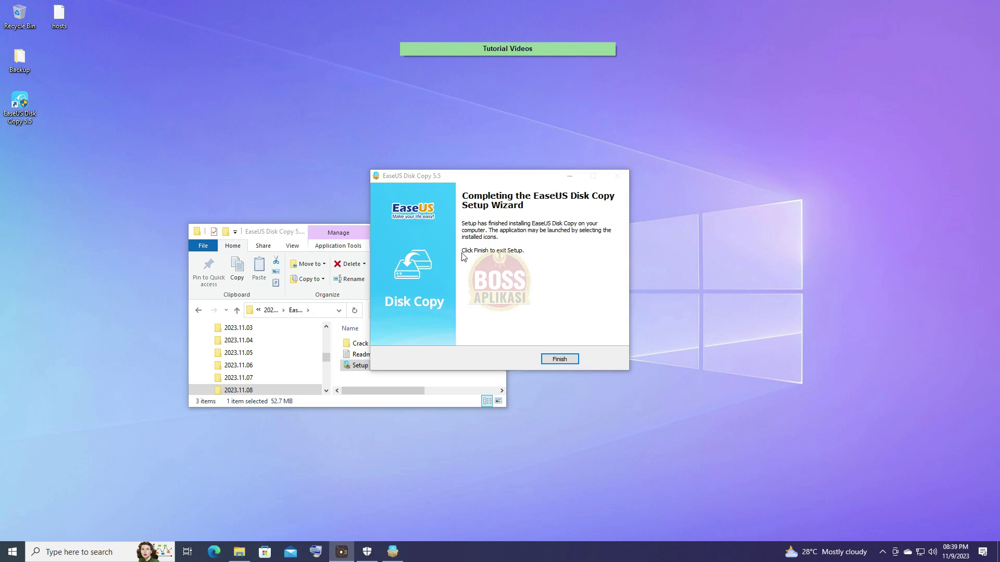
pyautogui.click(565, 363)
pyautogui.click(565, 363)
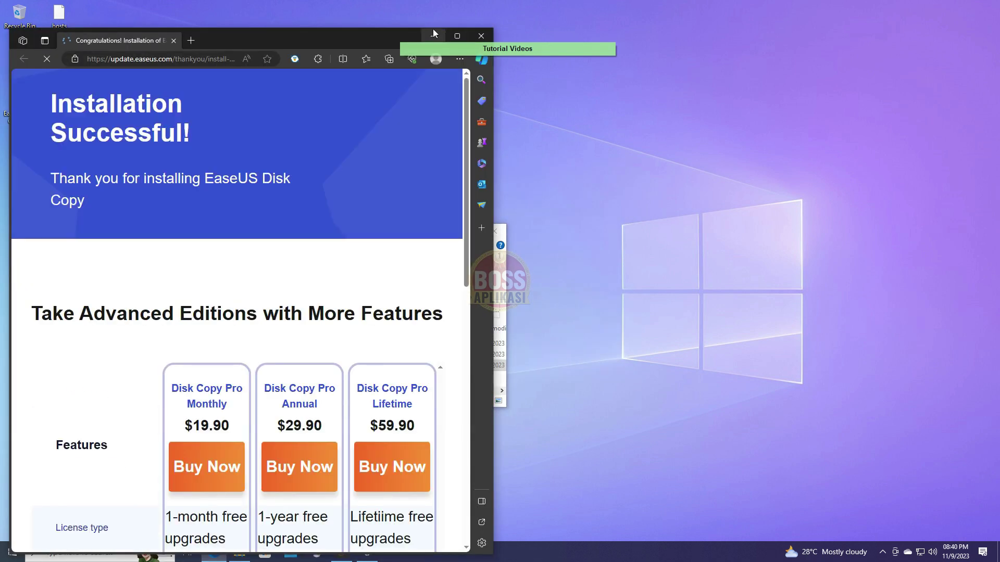
pyautogui.click(432, 35)
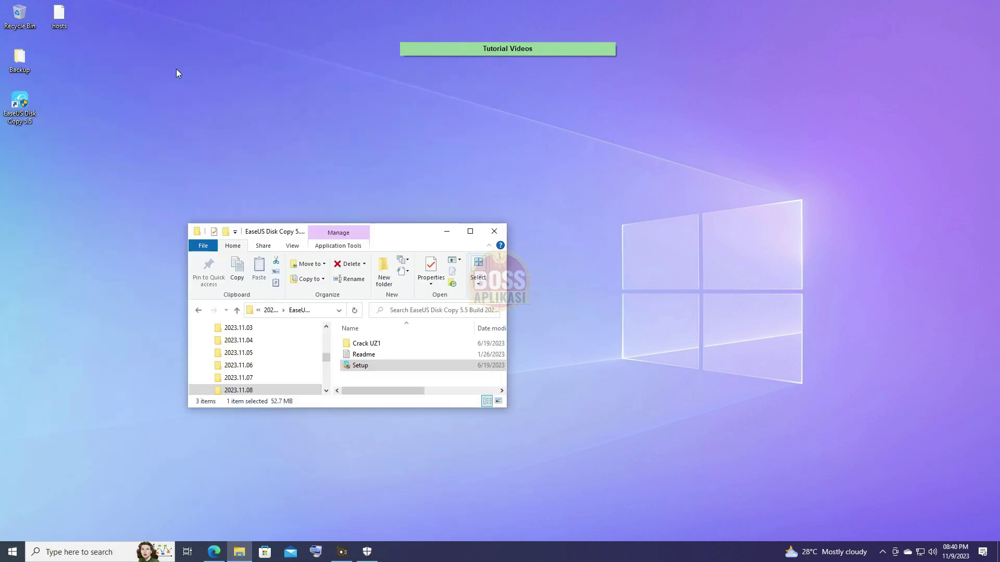
# Go into Crack UZ1 > Pro and copy the EaseUS Disk Copy file there.
pyautogui.doubleClick(366, 343)
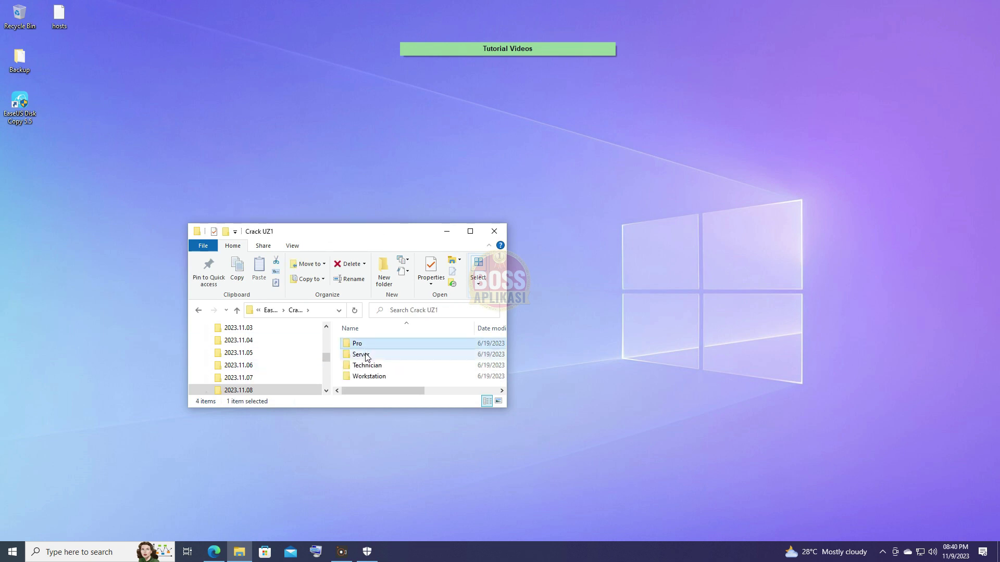
pyautogui.click(368, 366)
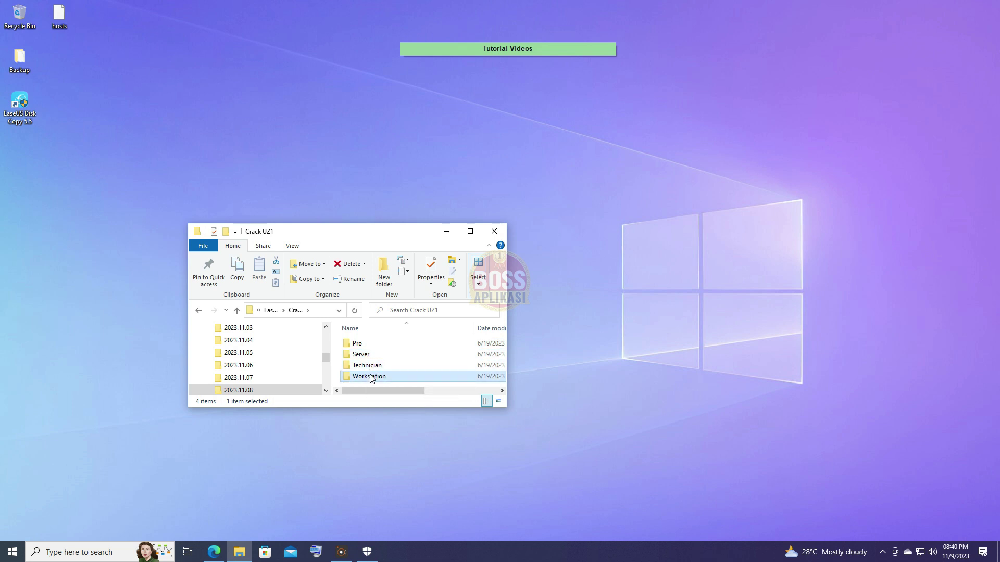
pyautogui.doubleClick(357, 345)
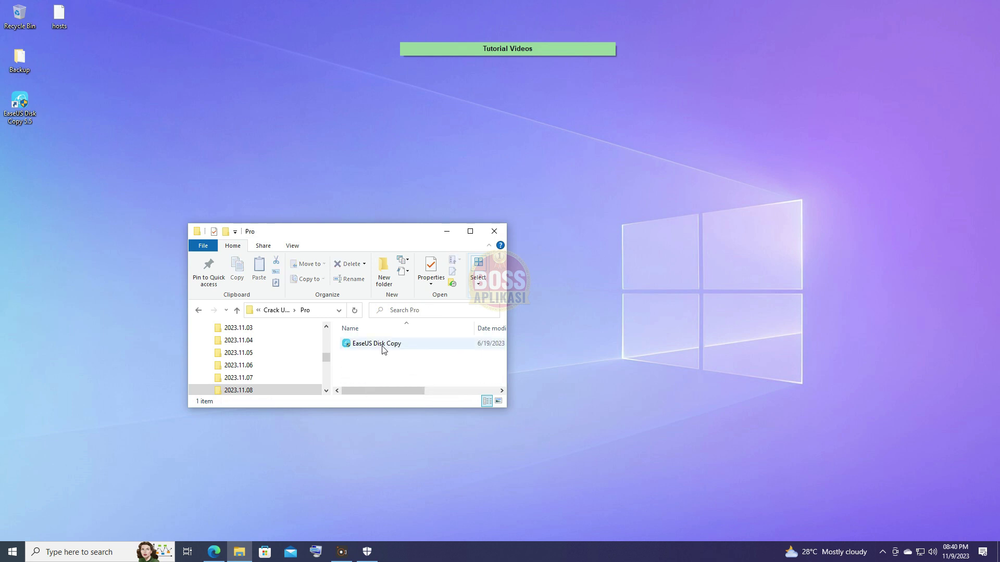
pyautogui.click(380, 344)
pyautogui.rightClick(380, 345)
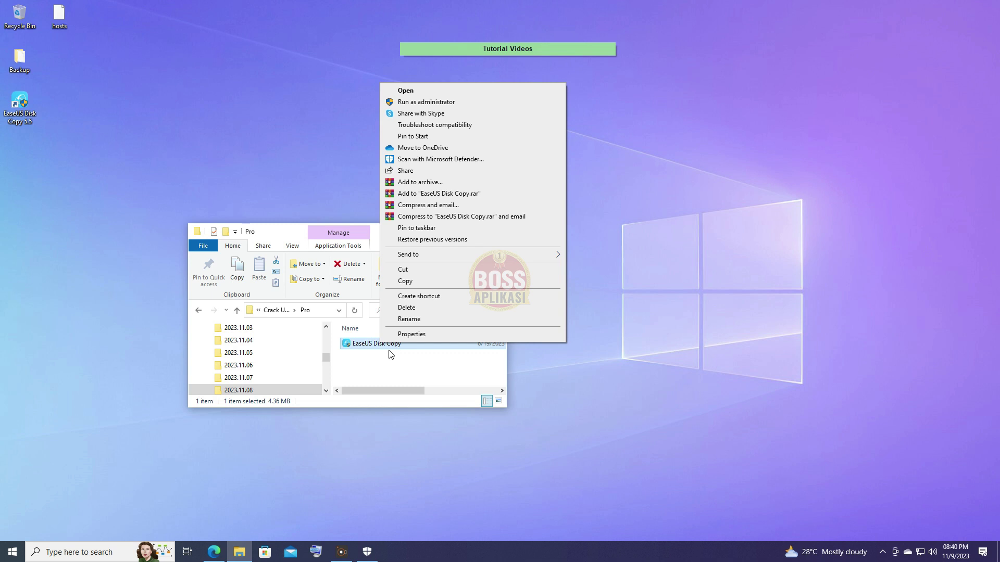
pyautogui.click(410, 283)
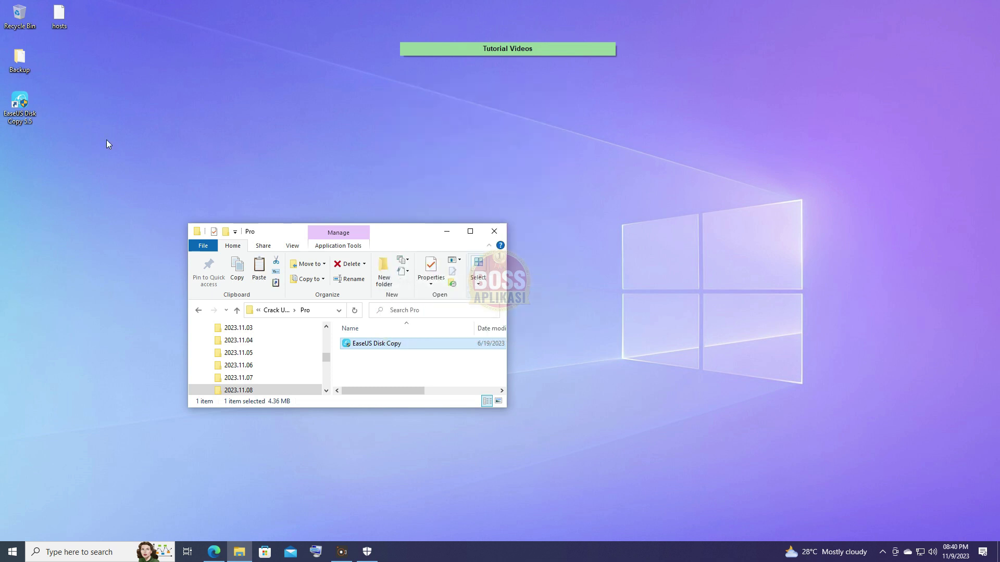
pyautogui.click(19, 98)
# Open the desktop shortcut's install location (bin folder) and enlarge that window.
pyautogui.rightClick(20, 97)
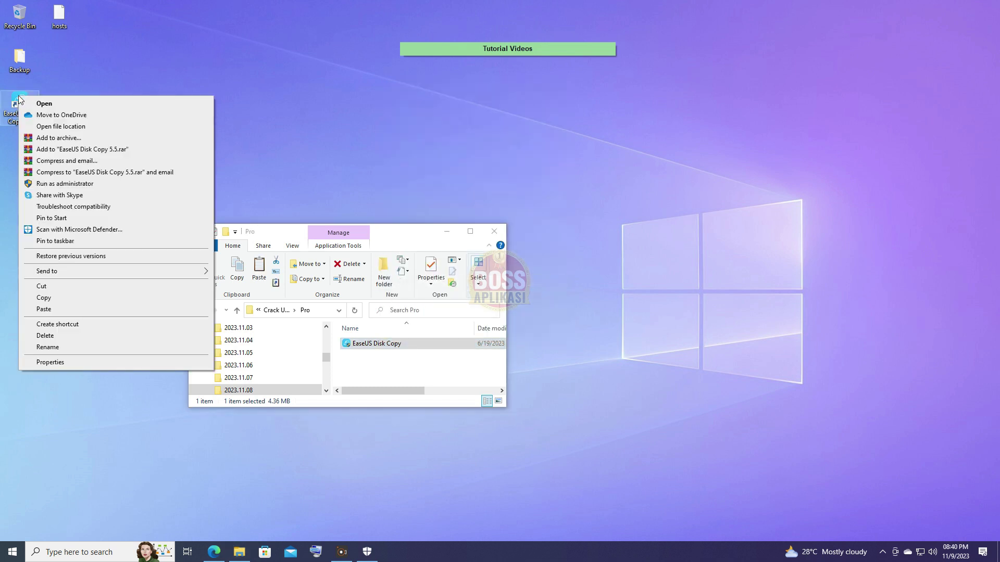
pyautogui.click(49, 126)
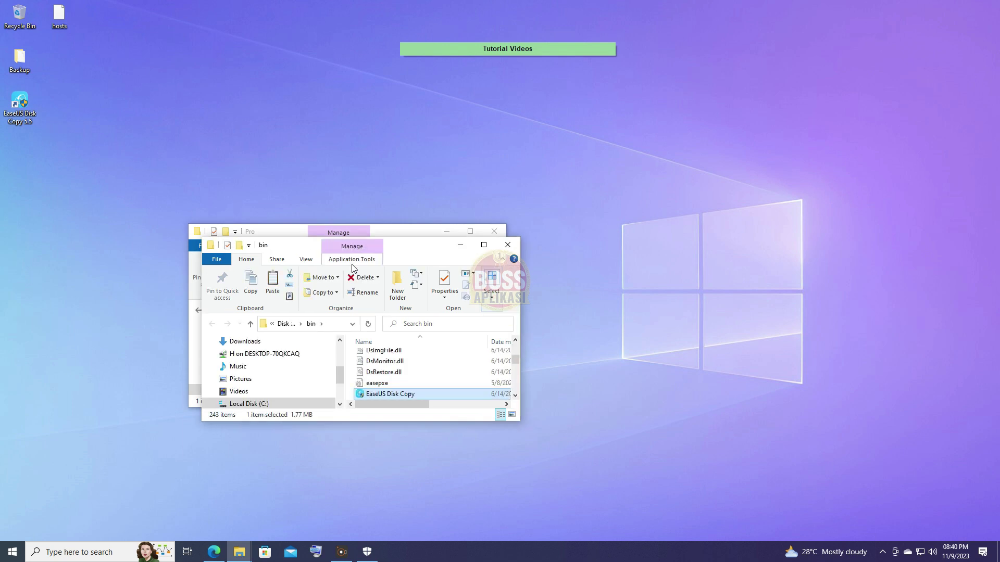
pyautogui.moveTo(435, 237); pyautogui.dragTo(464, 17)
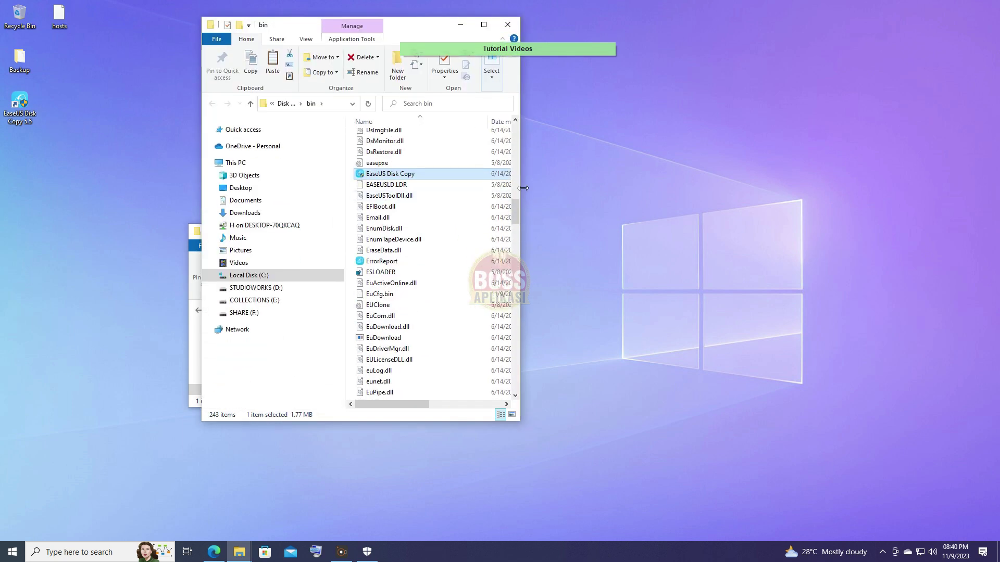
pyautogui.moveTo(522, 187); pyautogui.dragTo(659, 196)
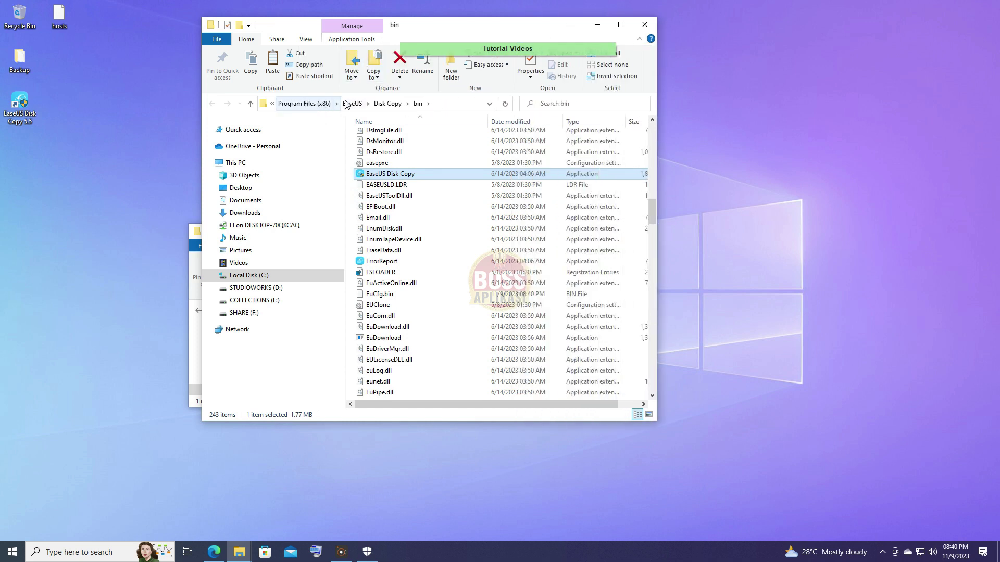
# Paste the patched file over the original in bin with admin permission, then minimise both Explorer windows.
pyautogui.click(273, 64)
pyautogui.click(193, 207)
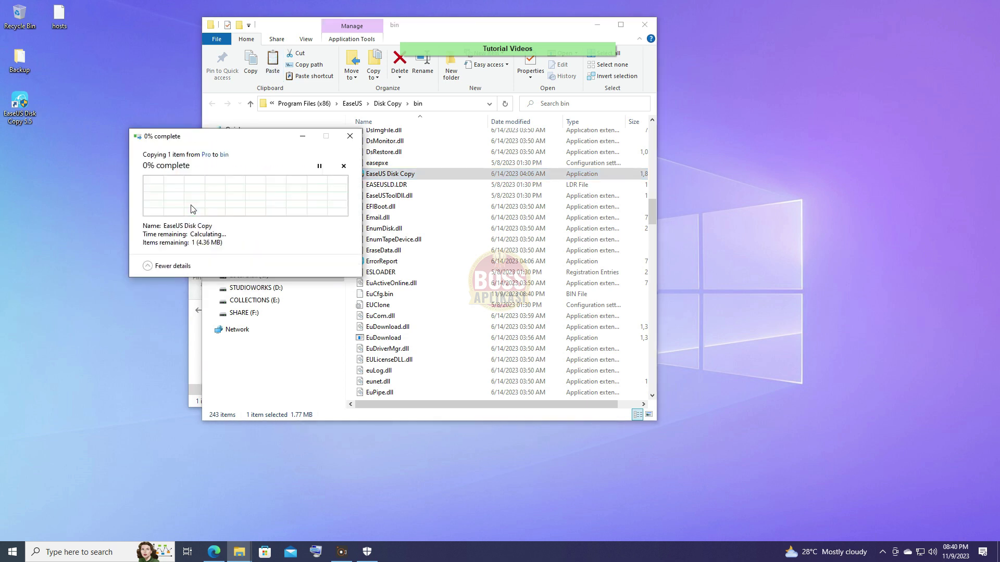
pyautogui.click(209, 206)
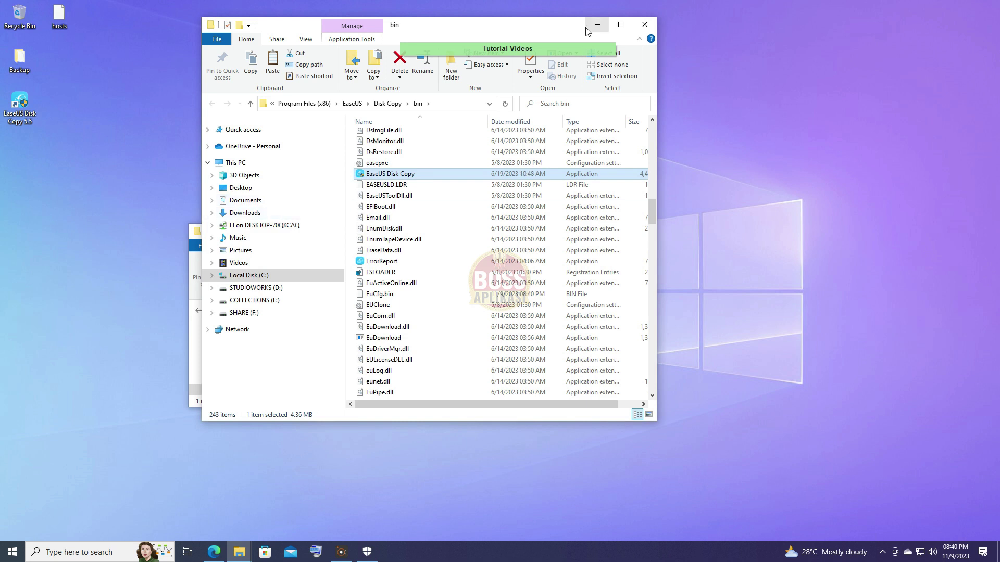
pyautogui.click(606, 25)
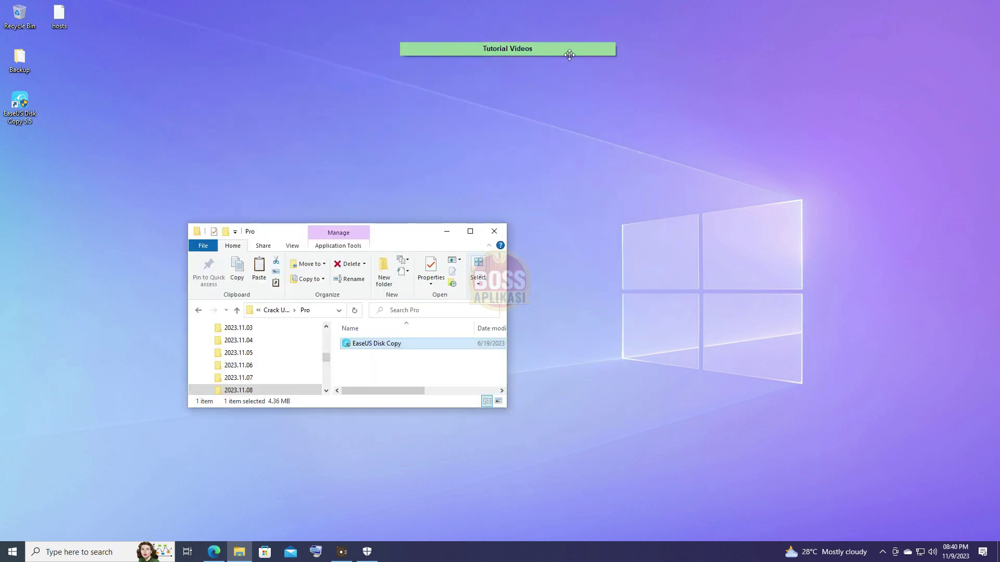
pyautogui.click(443, 232)
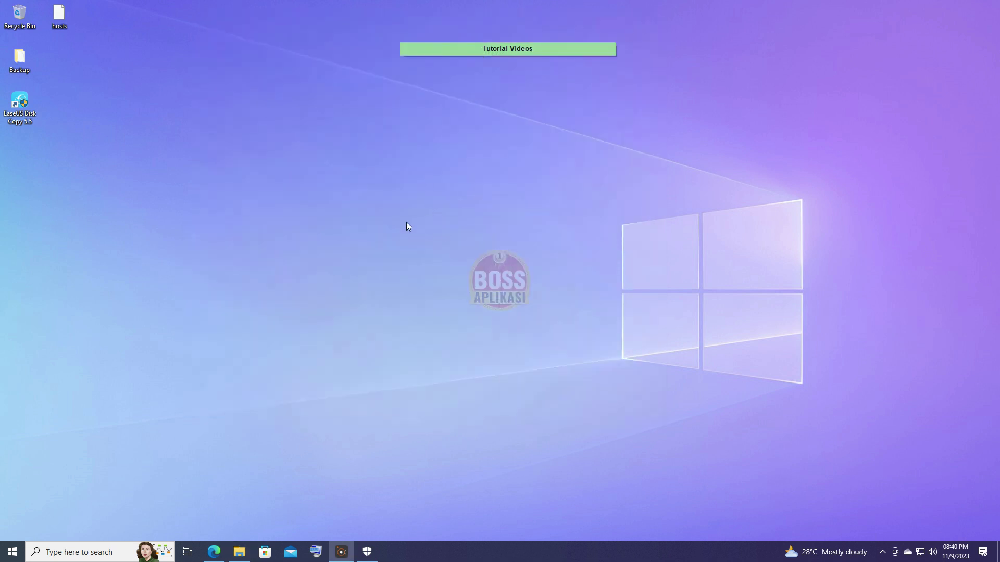
# Launch EaseUS Disk Copy 5.5 from its desktop shortcut.
pyautogui.rightClick(22, 103)
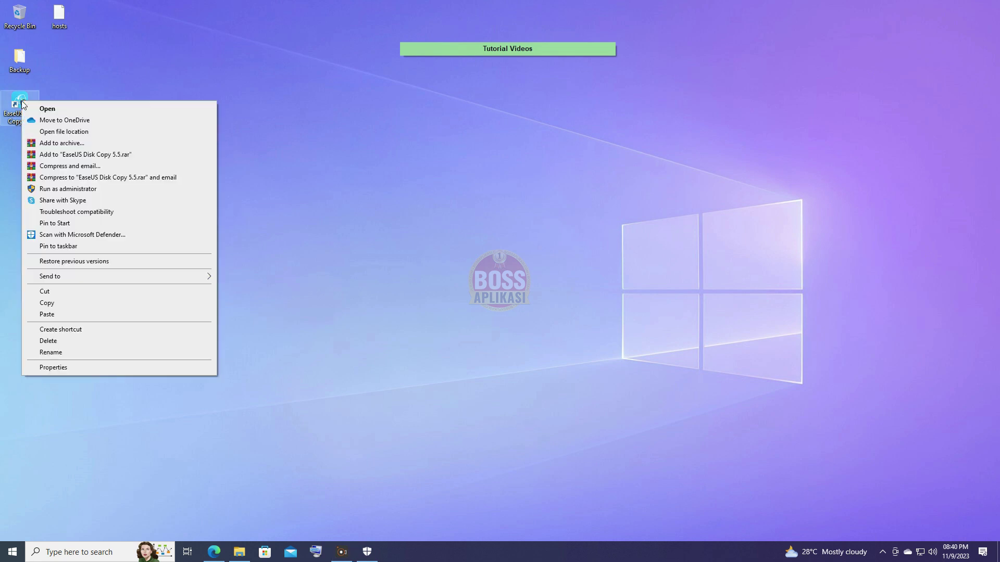
pyautogui.click(47, 109)
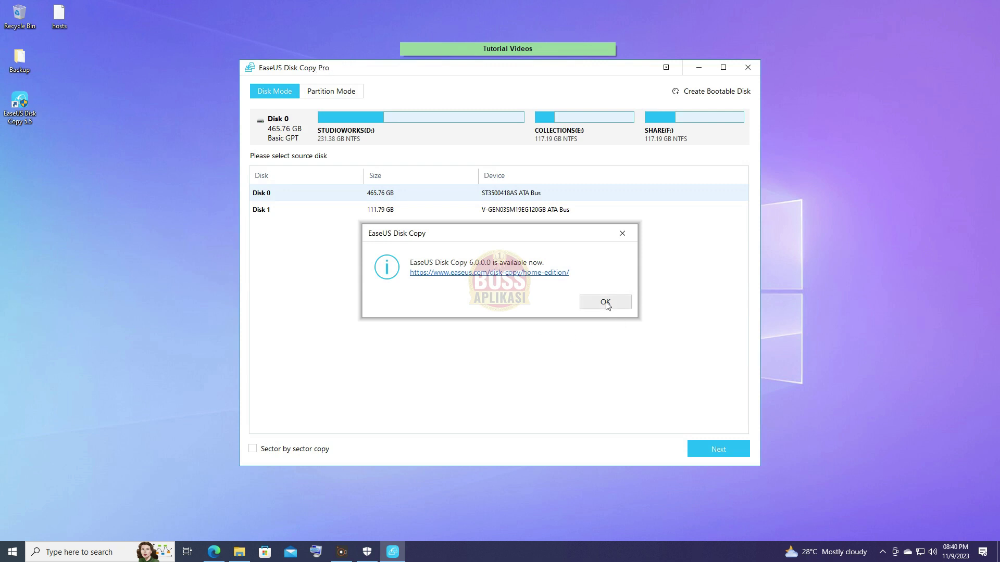
# Dismiss the version 6.0.0.0 update notice, then move the main window left and shrink it.
pyautogui.click(606, 303)
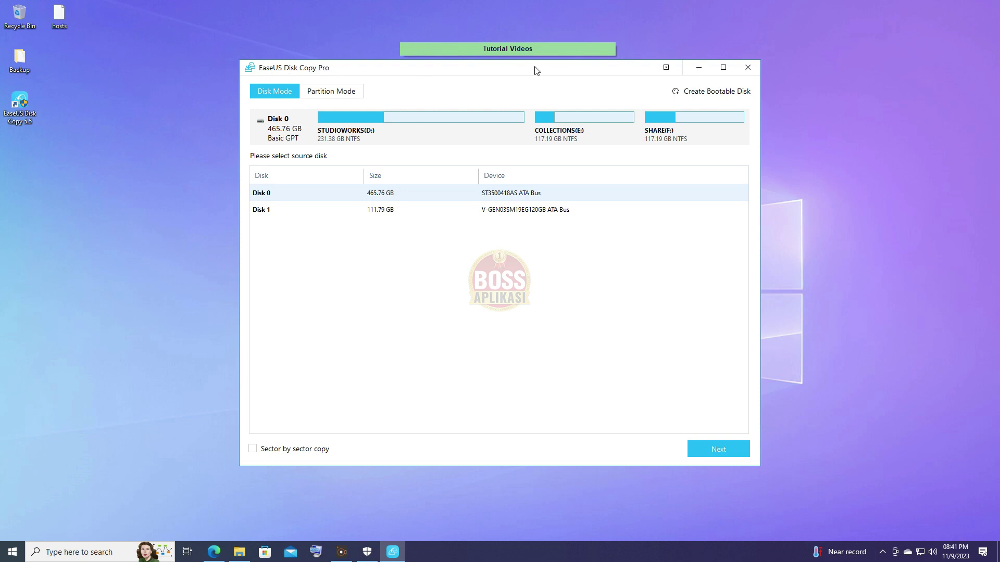
pyautogui.moveTo(536, 71); pyautogui.dragTo(429, 71)
pyautogui.moveTo(653, 470); pyautogui.dragTo(601, 359)
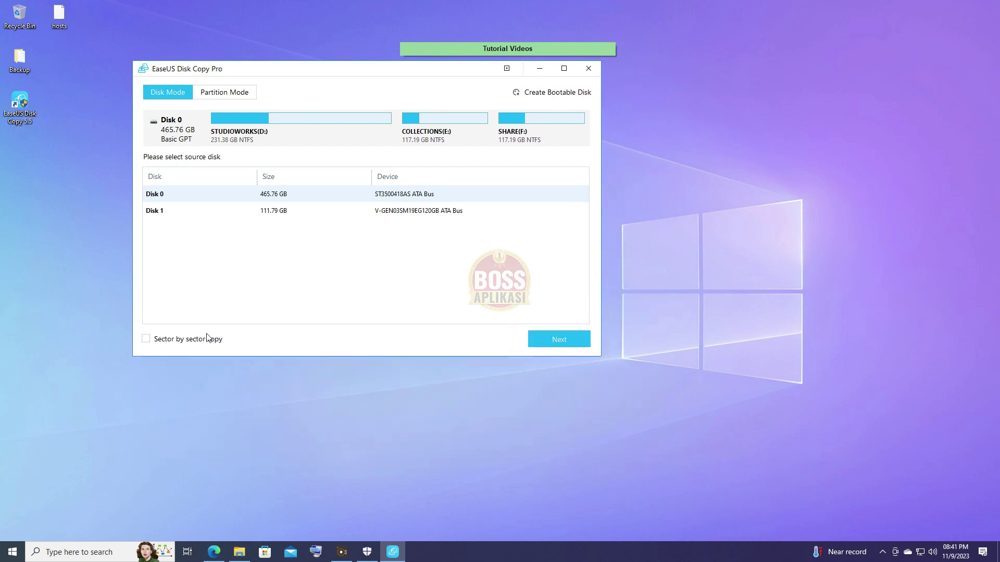
pyautogui.moveTo(463, 68); pyautogui.dragTo(465, 110)
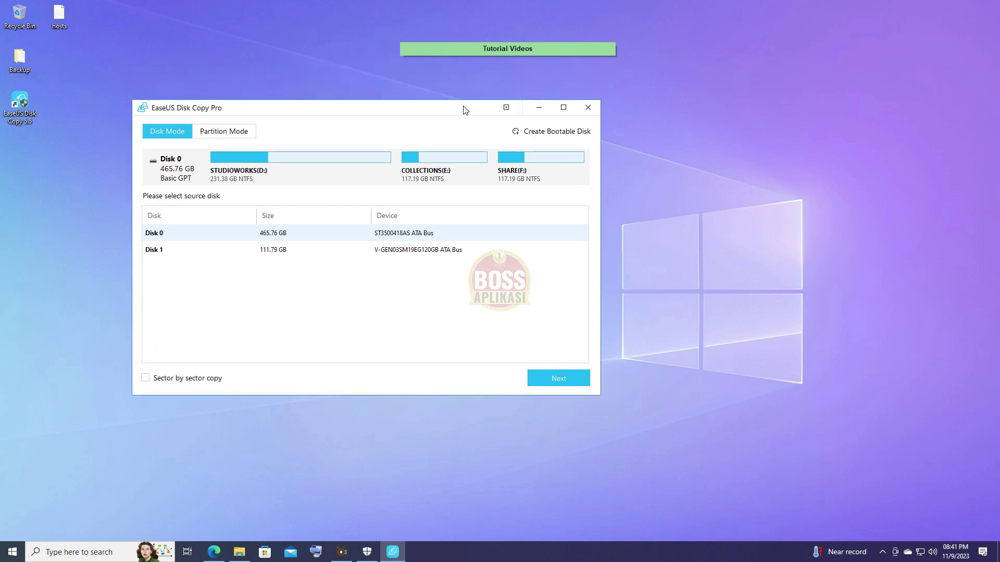
# Switch between Disk 0 and Disk 1, try Partition Mode, then return to Disk Mode.
pyautogui.click(296, 251)
pyautogui.click(297, 238)
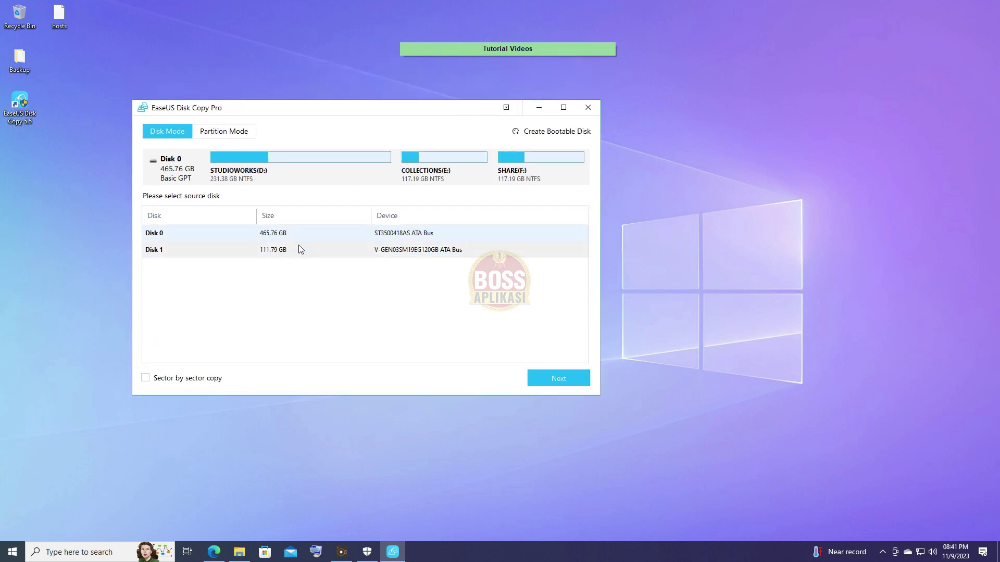
pyautogui.click(301, 251)
pyautogui.click(300, 239)
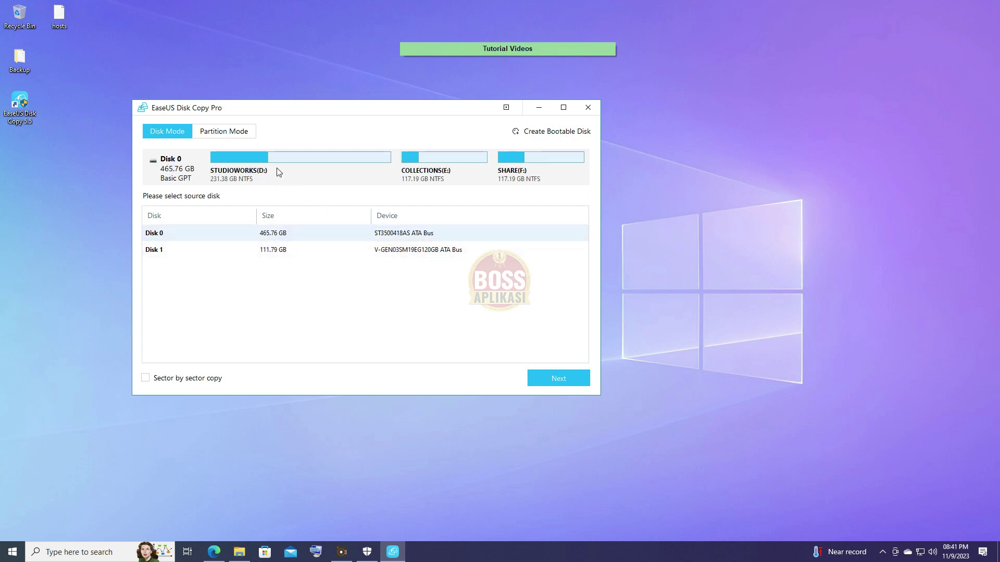
pyautogui.click(215, 133)
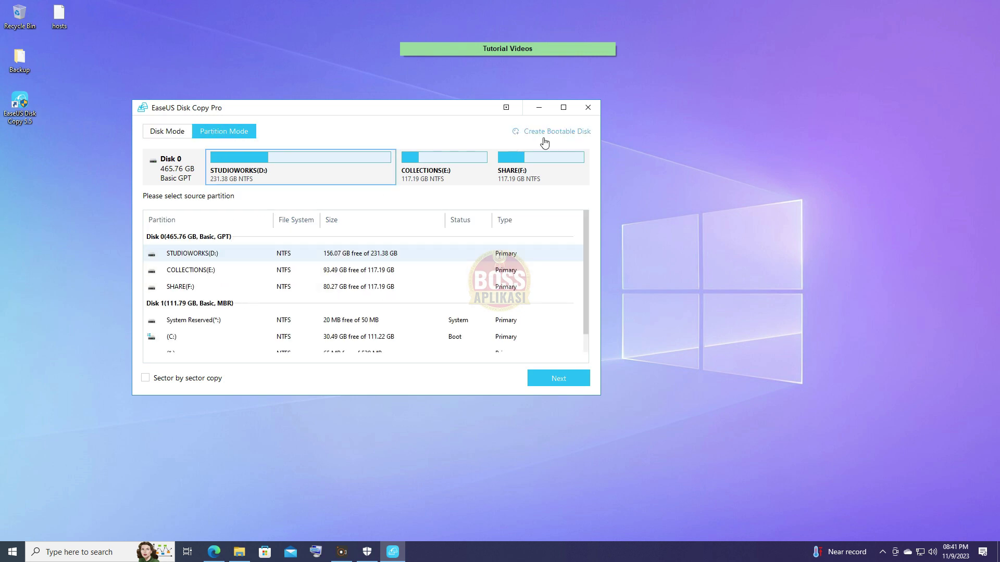
pyautogui.click(165, 134)
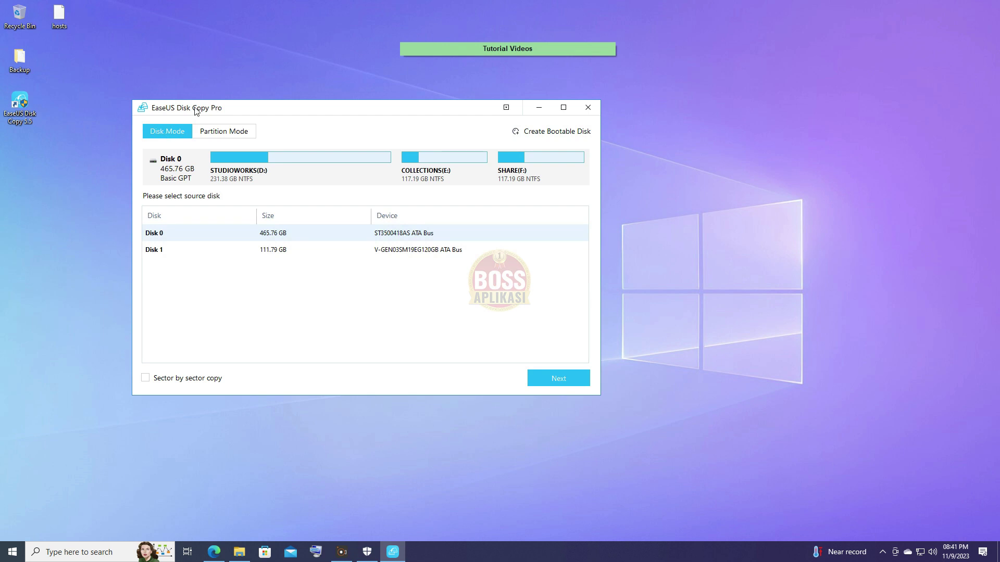
pyautogui.moveTo(602, 46)
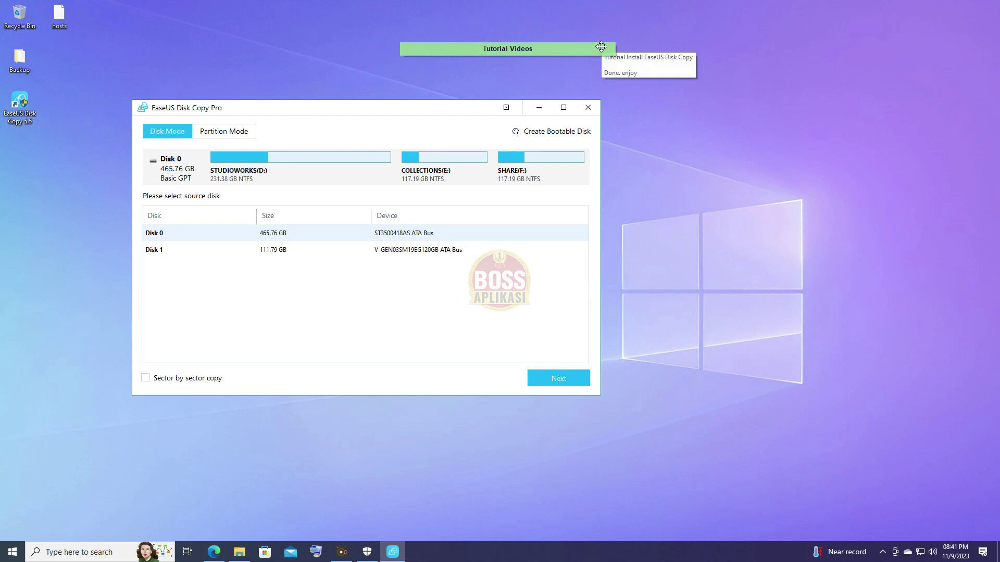
pyautogui.click(505, 108)
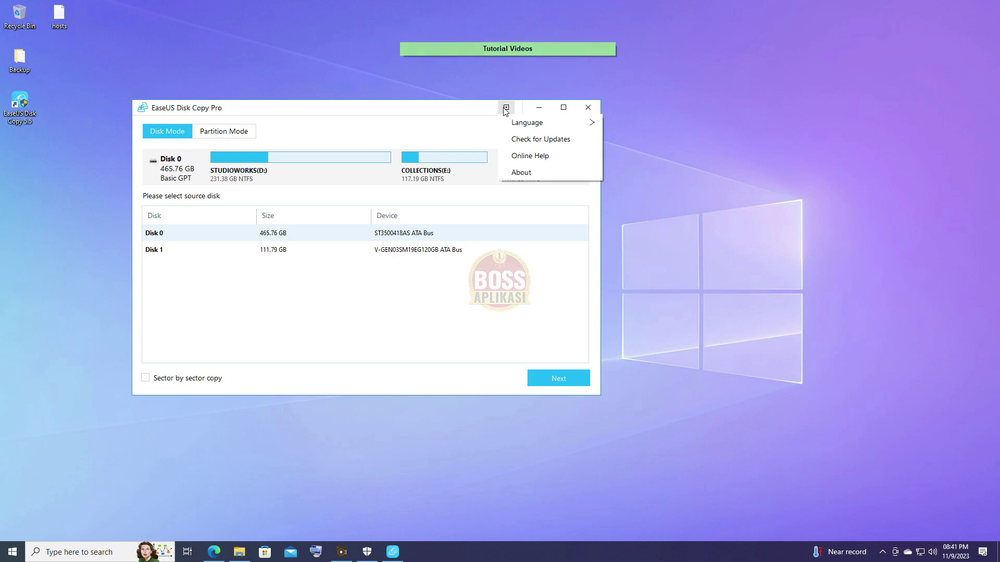
pyautogui.click(522, 175)
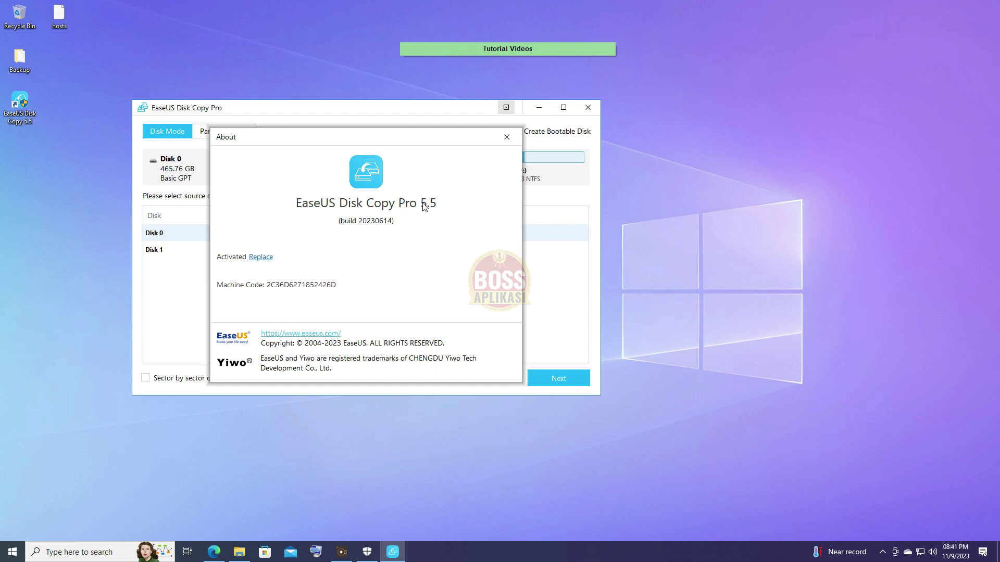
pyautogui.click(506, 137)
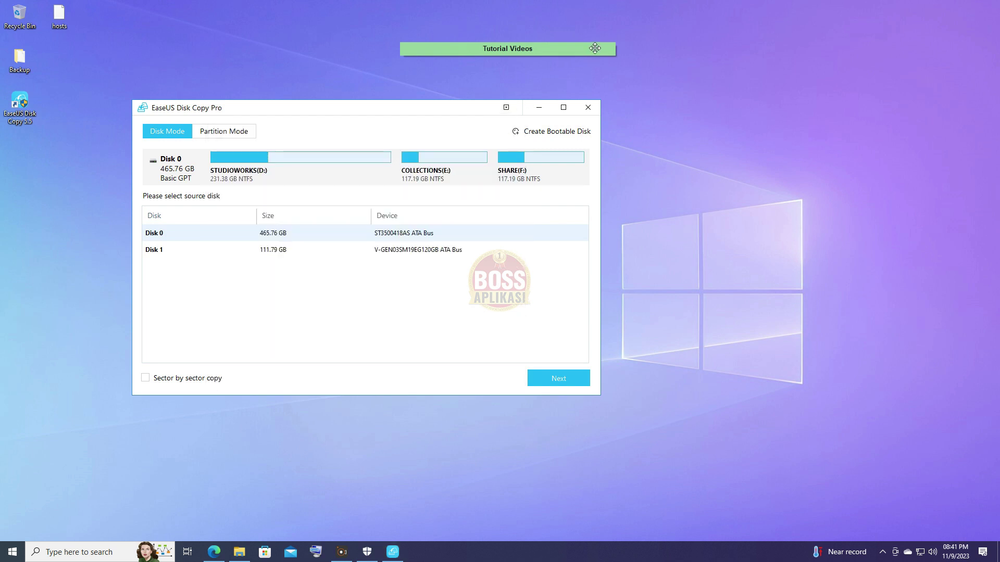
# Open the Tutorial Videos sticky note, scroll down and select its 'Done. enjoy' line.
pyautogui.click(593, 36)
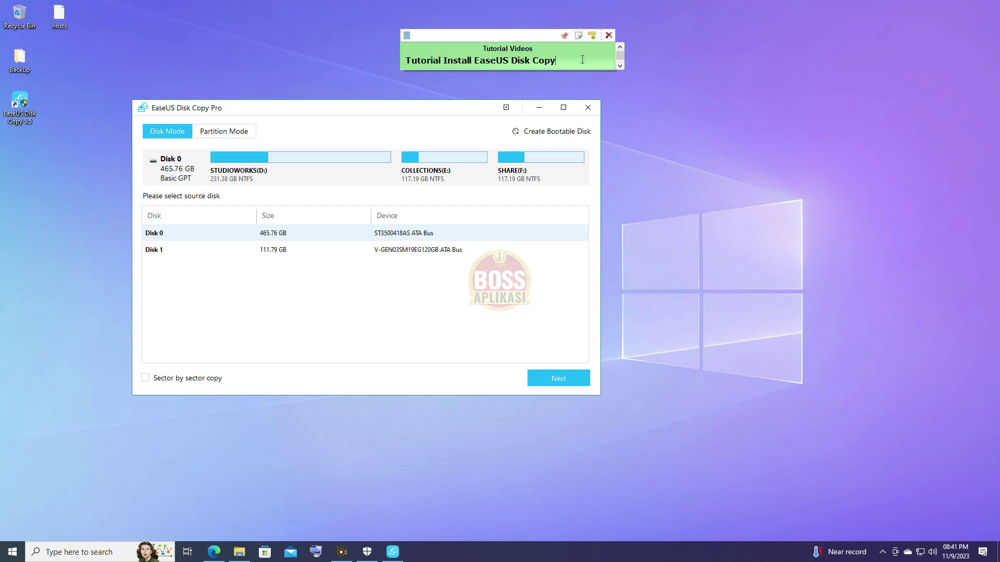
pyautogui.scroll(-1, 583, 59)
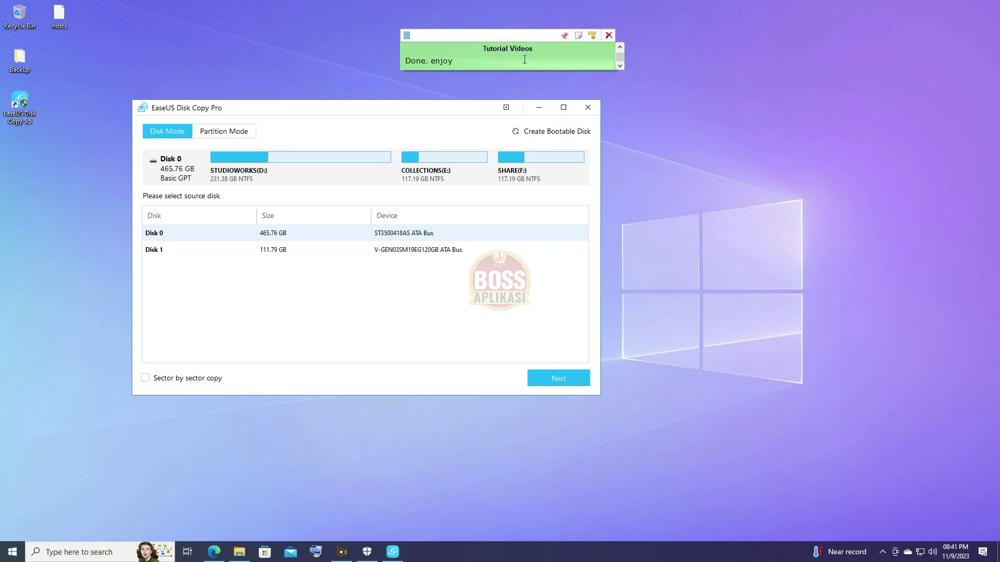
pyautogui.moveTo(478, 64); pyautogui.dragTo(407, 64)
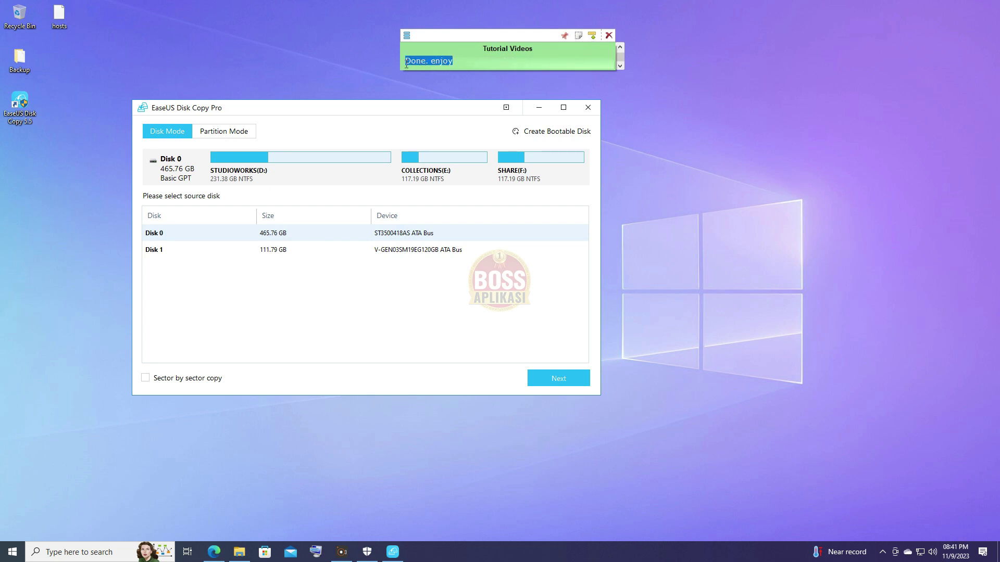